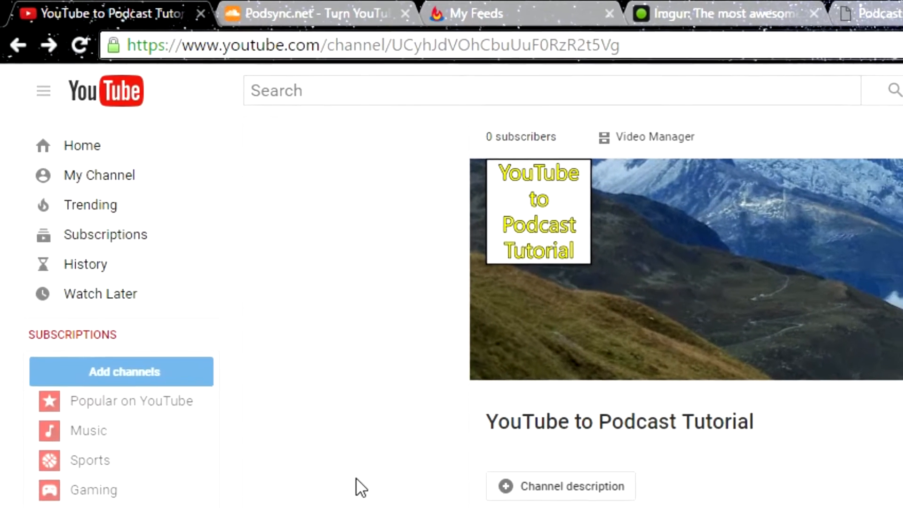
Copy the URL of the YouTube to Podcast Tutorial channel page on YouTube
click(887, 8)
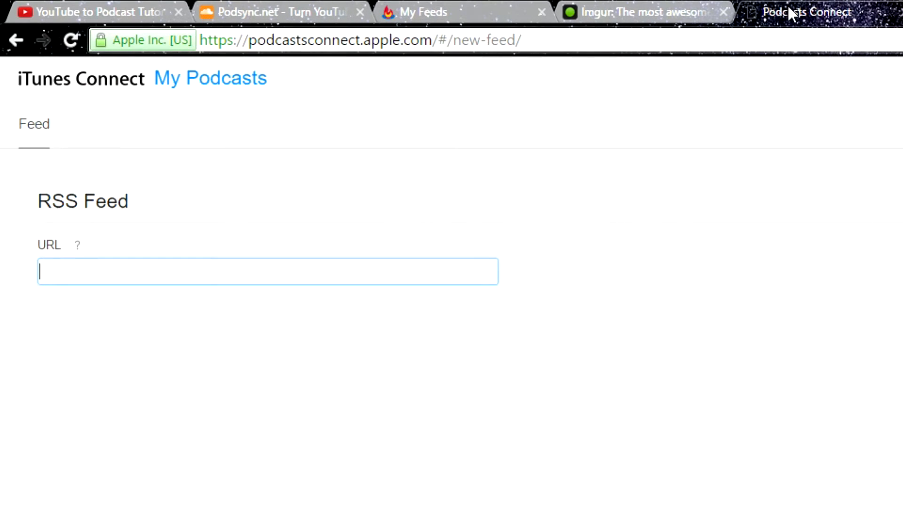
click(167, 6)
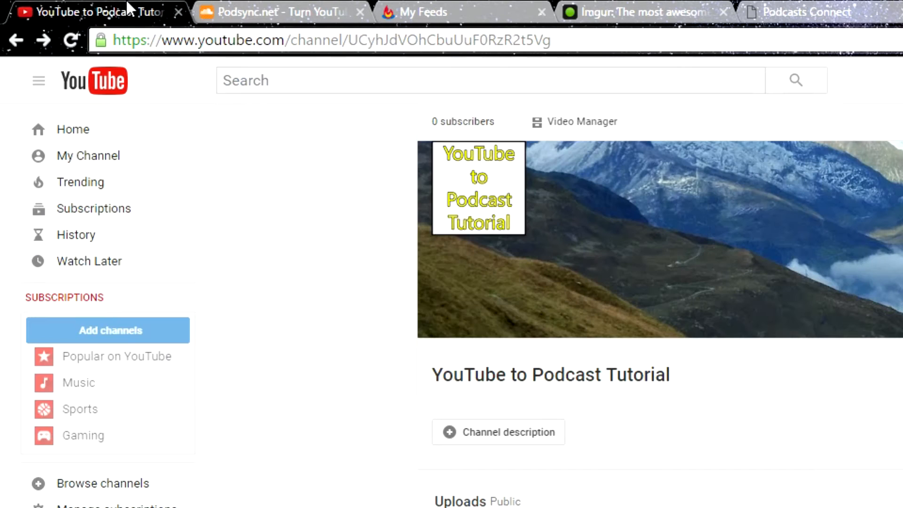
click(228, 44)
right_click(227, 43)
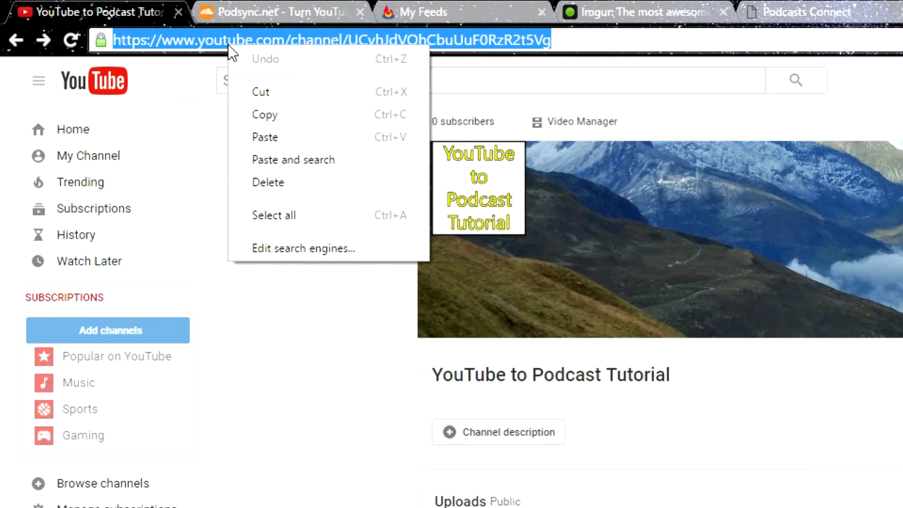
click(269, 114)
Switch to Podsync, convert the copied channel URL into a podcast feed link, and copy that link
click(277, 14)
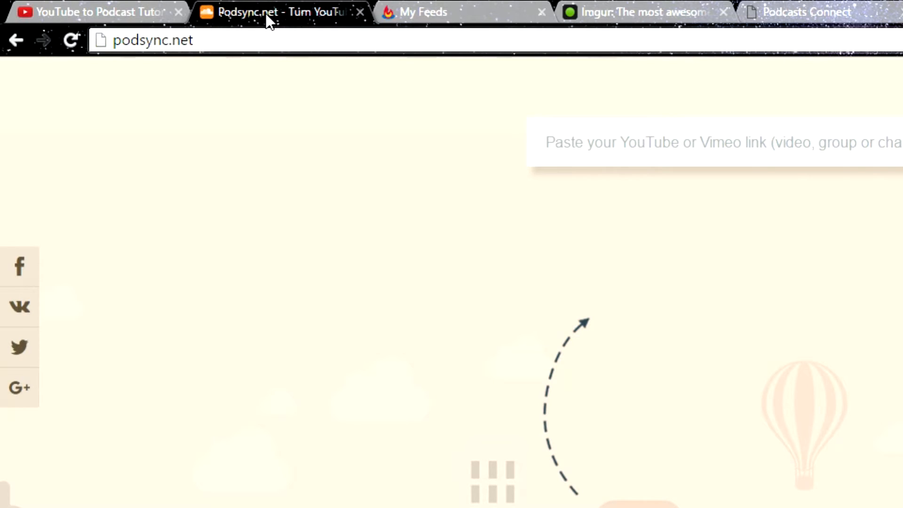
right_click(620, 151)
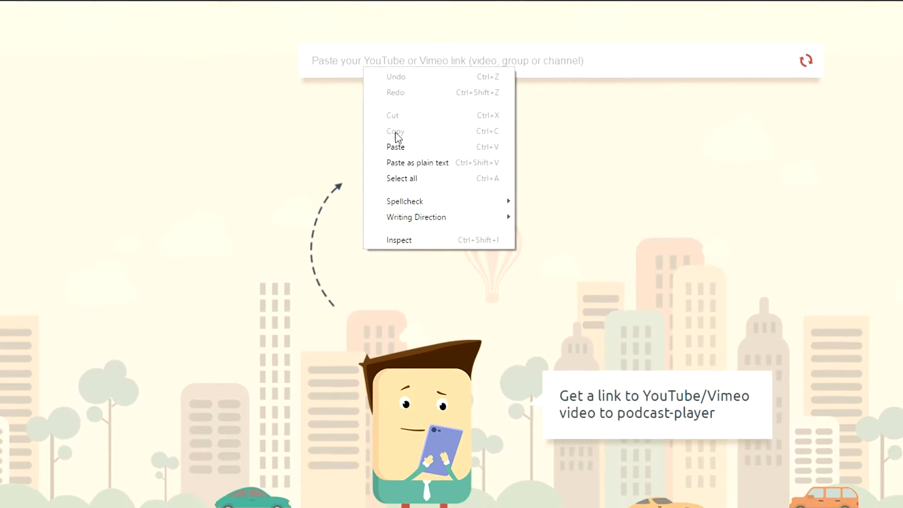
click(395, 147)
click(817, 57)
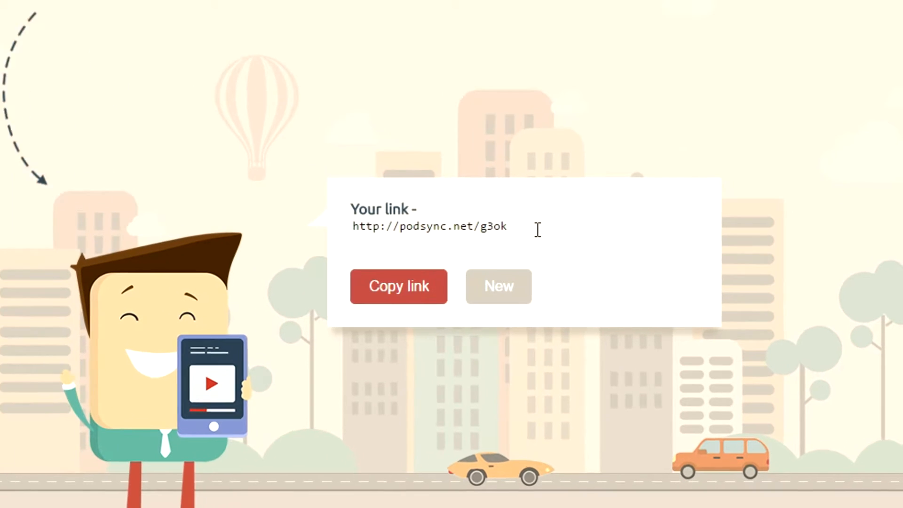
drag(650, 316, 527, 322)
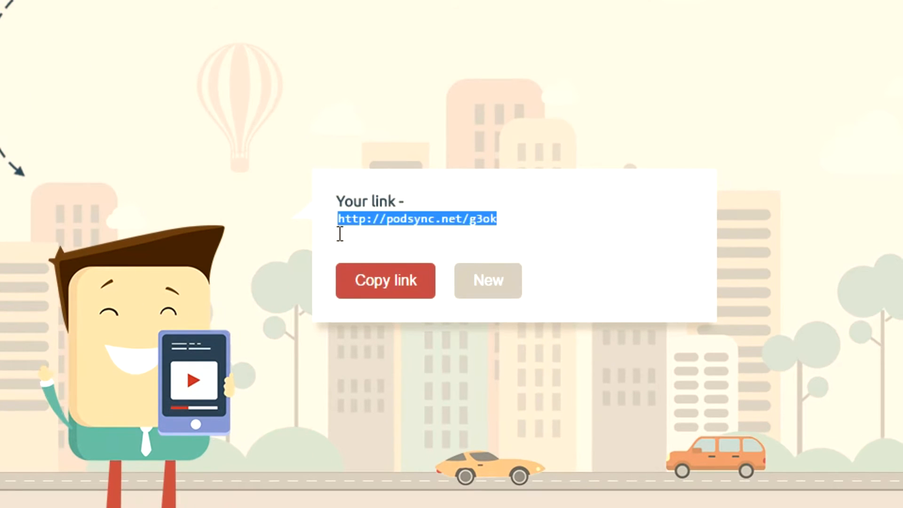
right_click(365, 226)
click(407, 249)
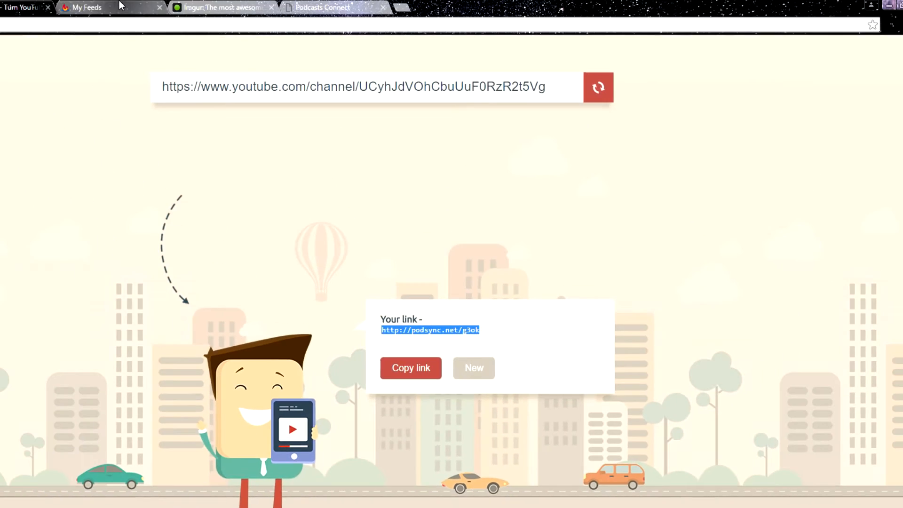
Switch to FeedBurner, burn the copied Podsync link as a podcaster feed at the address YoutubeToPodcastTutorial, and continue to the podcast setup
click(120, 7)
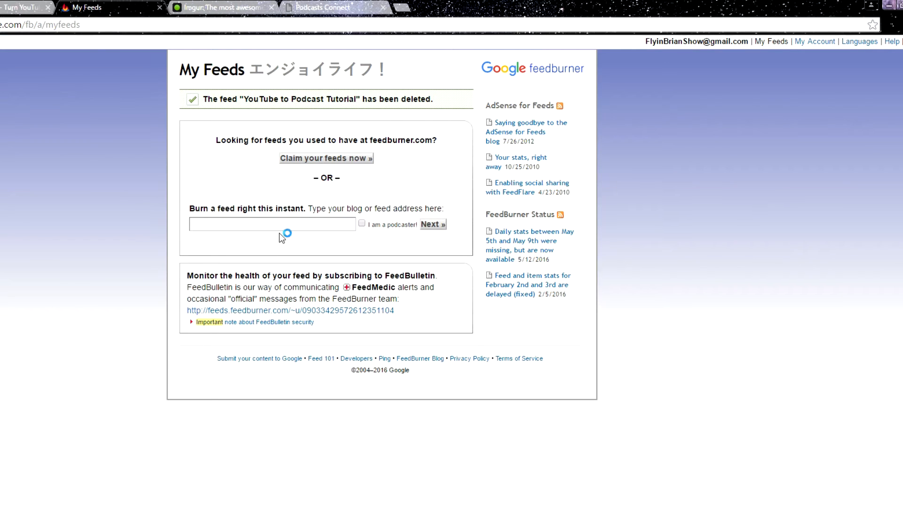
right_click(255, 224)
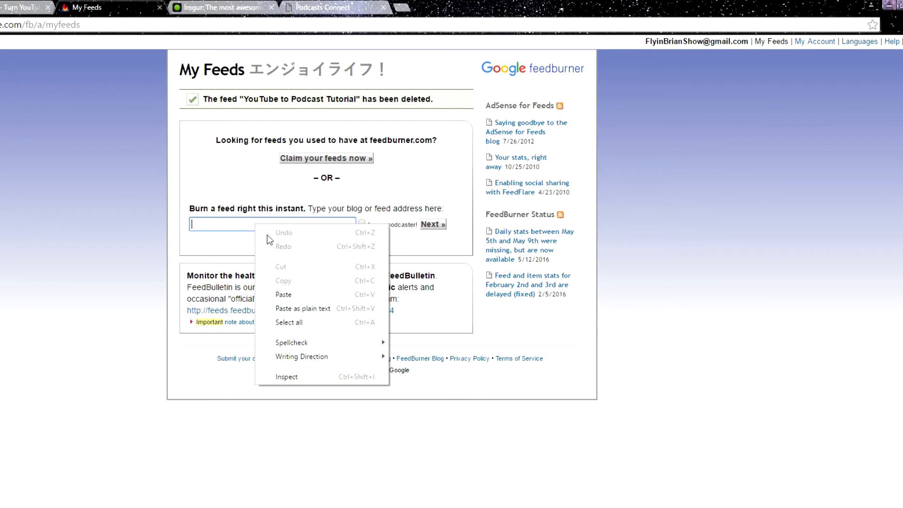
click(298, 295)
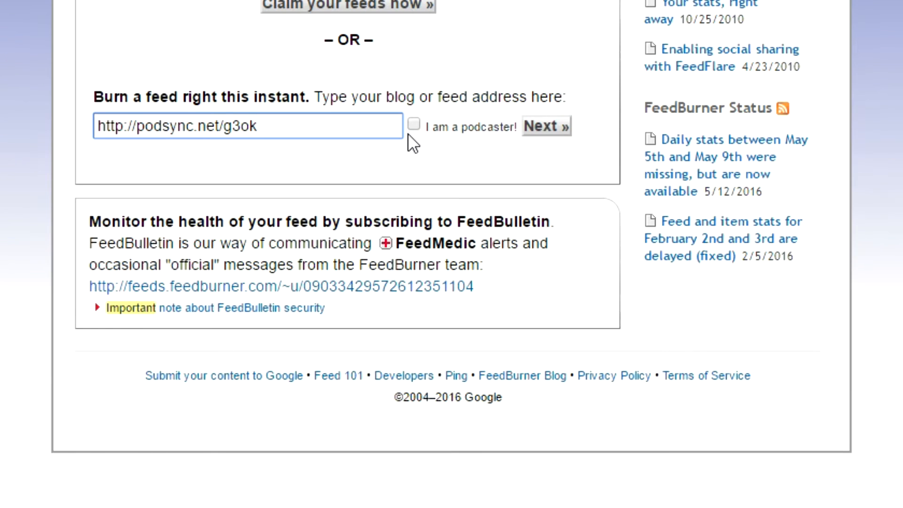
click(414, 124)
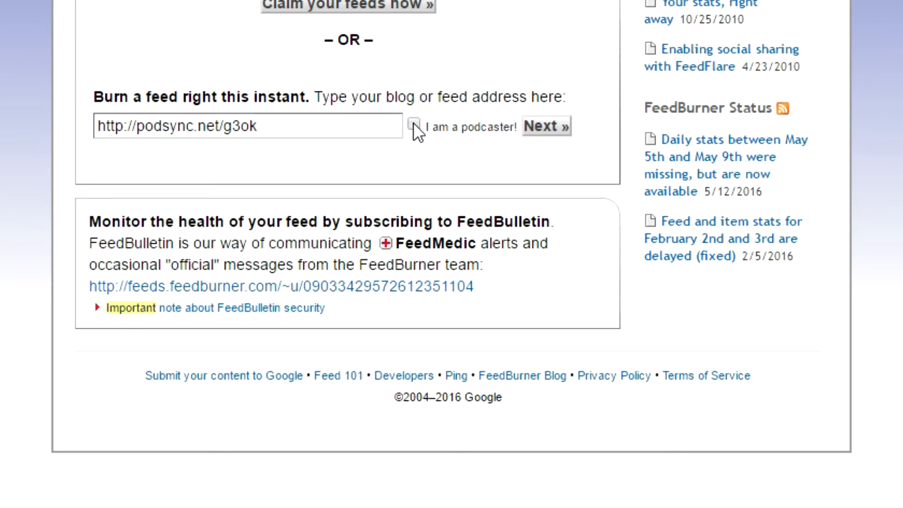
click(558, 126)
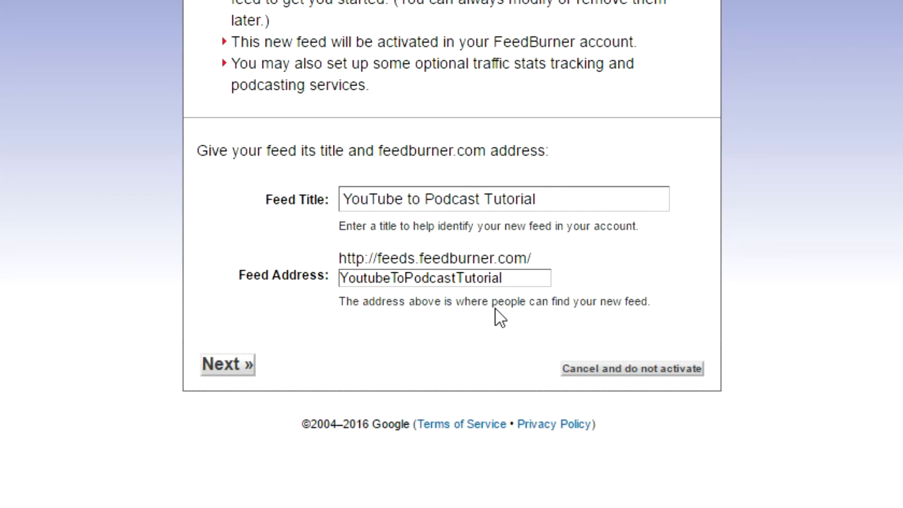
click(227, 365)
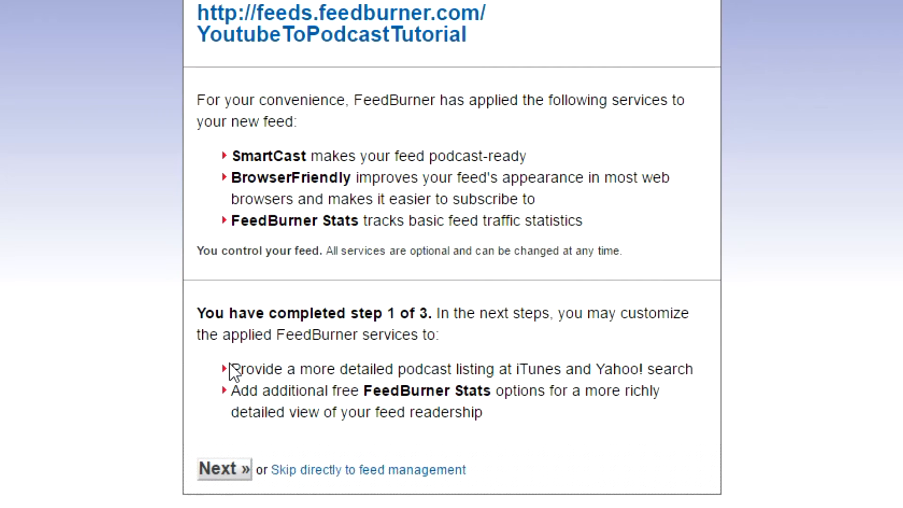
click(224, 469)
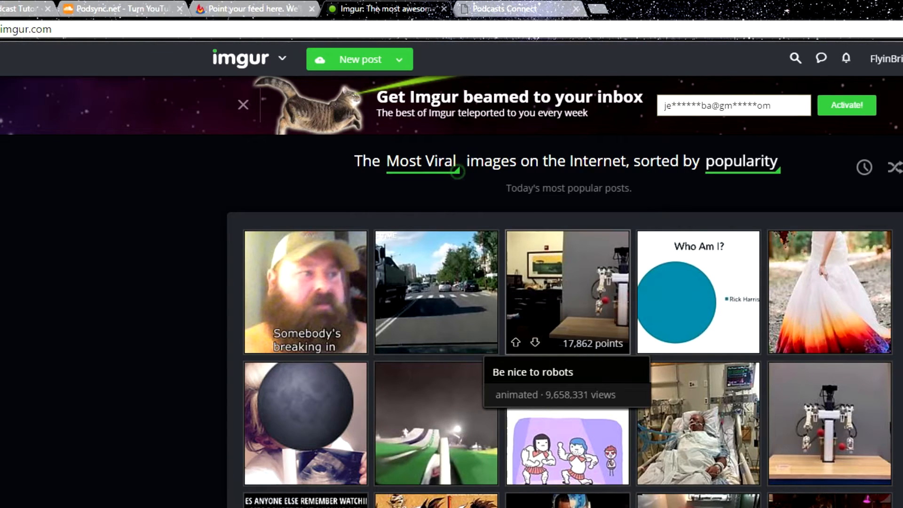
Switch to Imgur and upload the last YouTube to Podcast Tutorial logo image on the Desktop as a new post
click(376, 65)
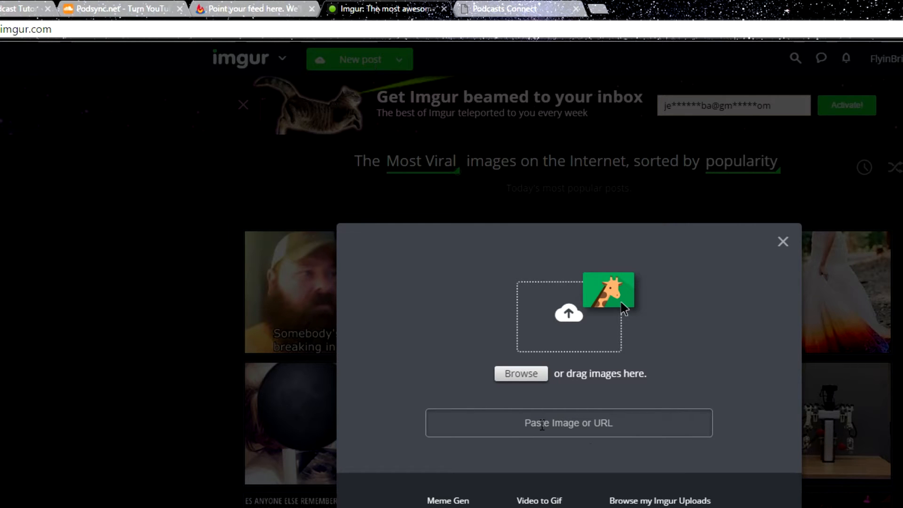
click(529, 375)
scroll(281, 387, down, 8)
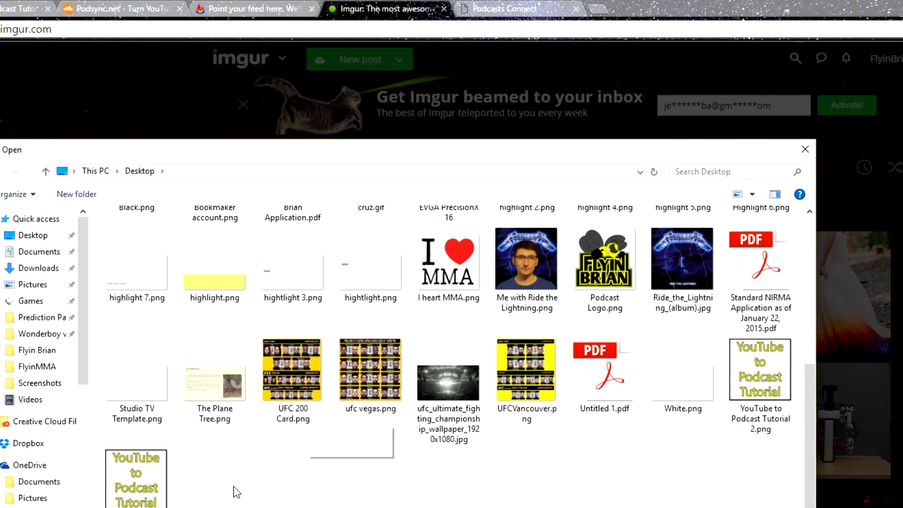
double_click(169, 476)
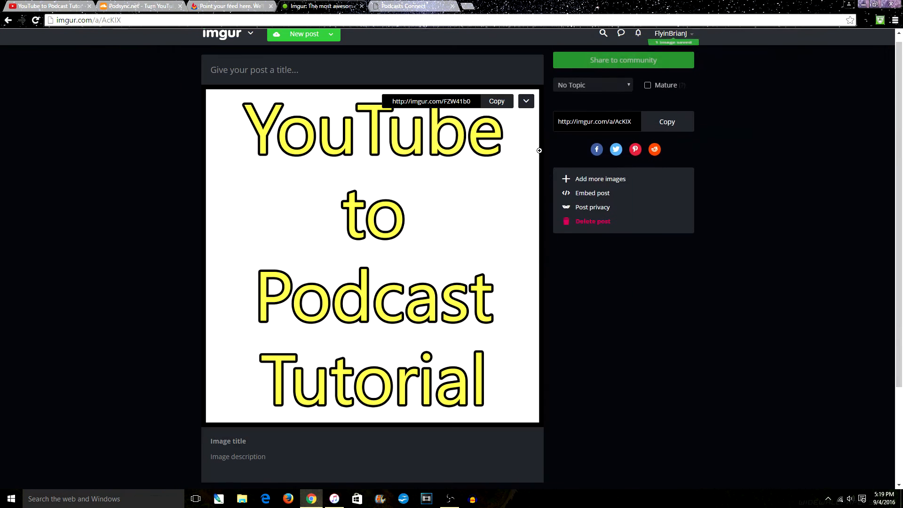
Open the share links of the uploaded logo image and copy its BBCode (Forums) link
click(527, 101)
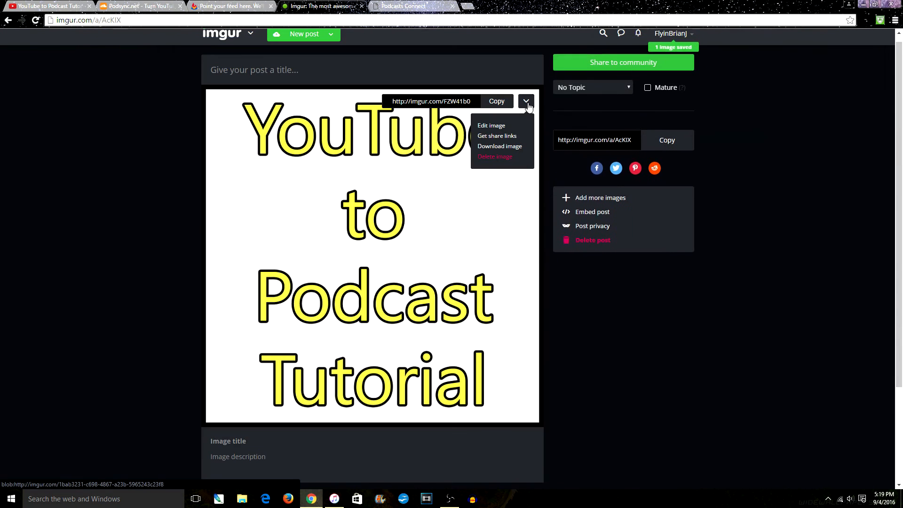
click(505, 137)
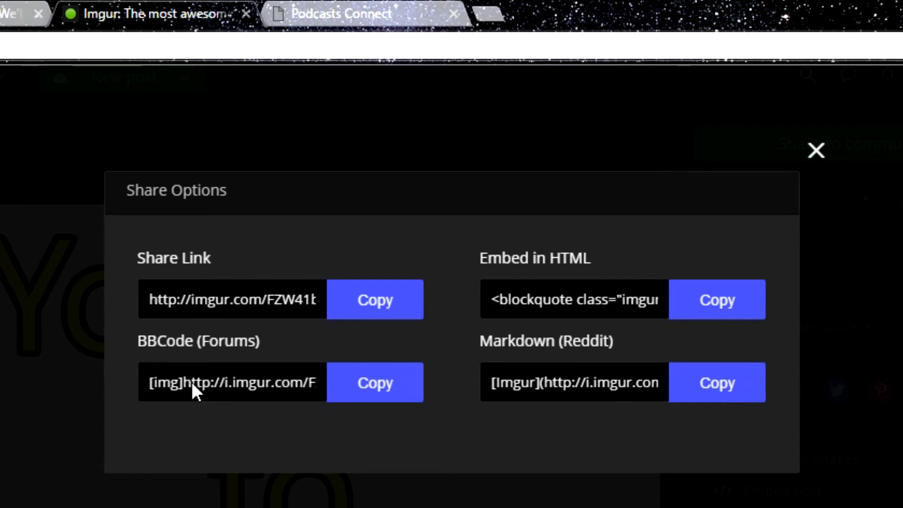
click(191, 382)
right_click(191, 382)
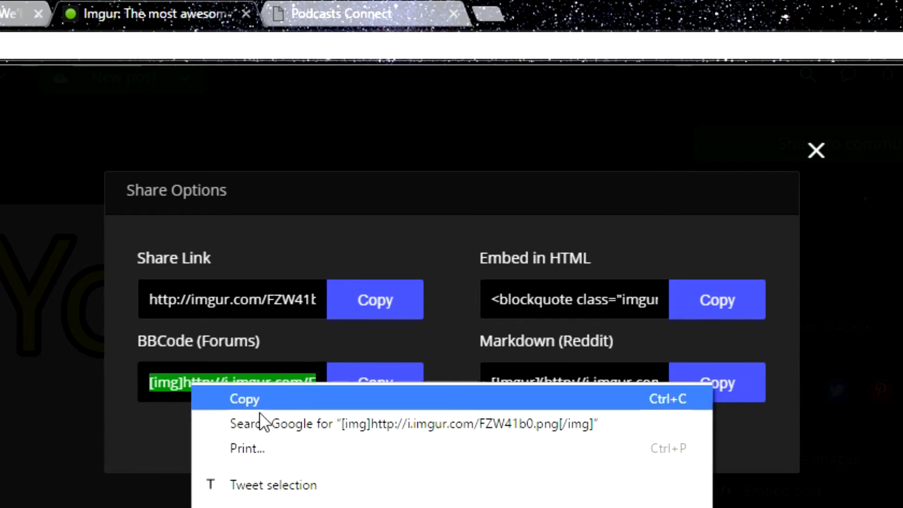
click(258, 397)
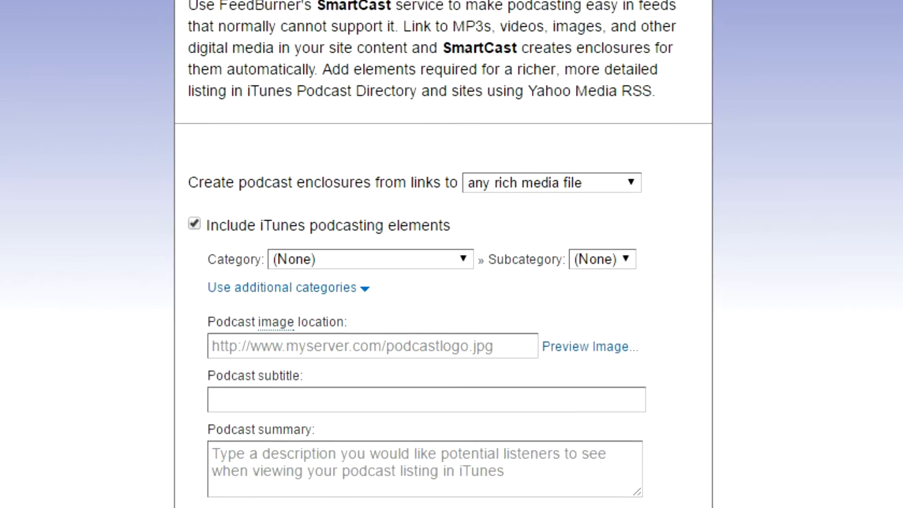
scroll(198, 235, down, 1)
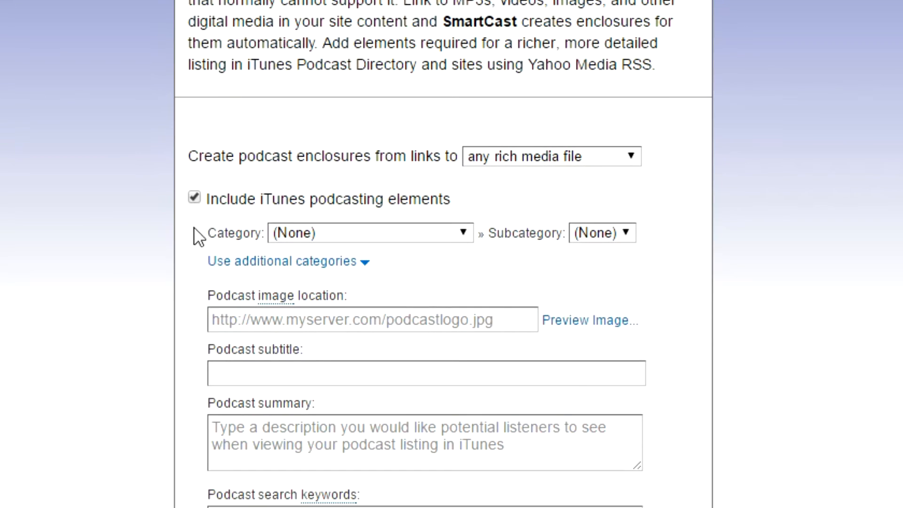
right_click(296, 312)
click(346, 441)
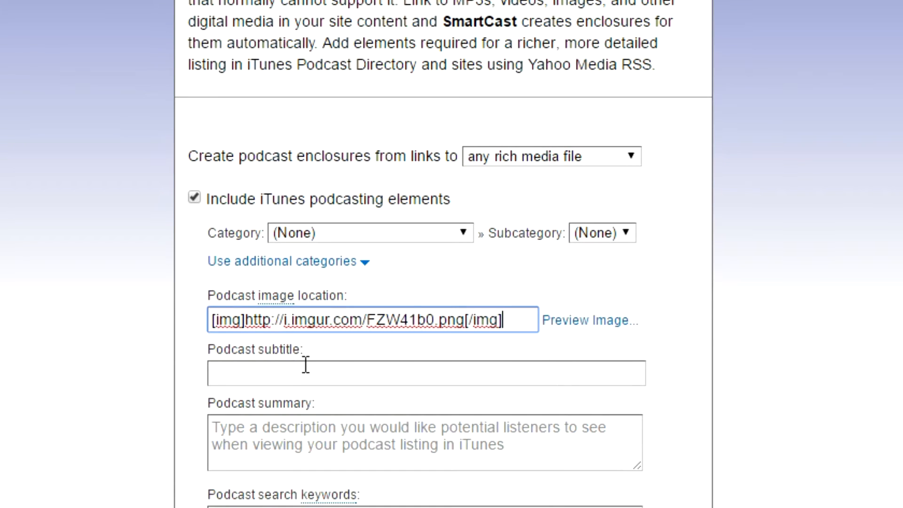
drag(245, 323, 156, 325)
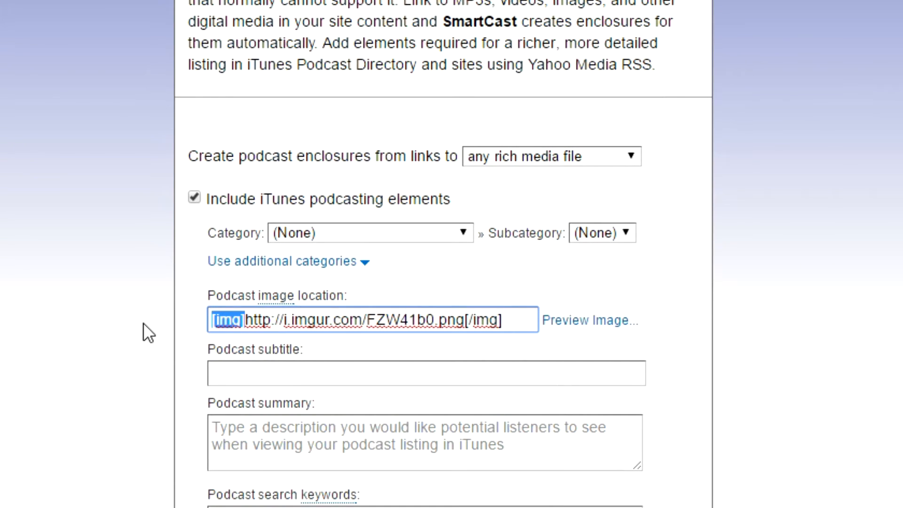
key(Delete)
drag(502, 323, 433, 341)
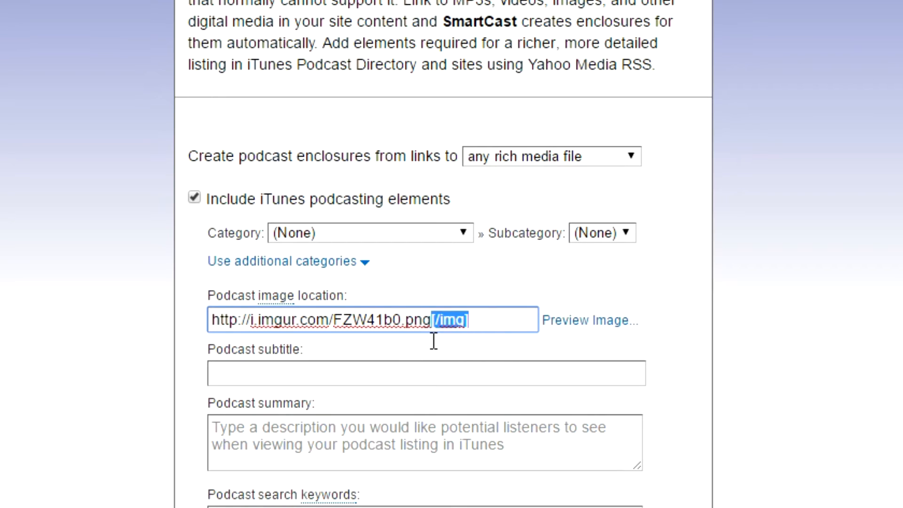
key(Delete)
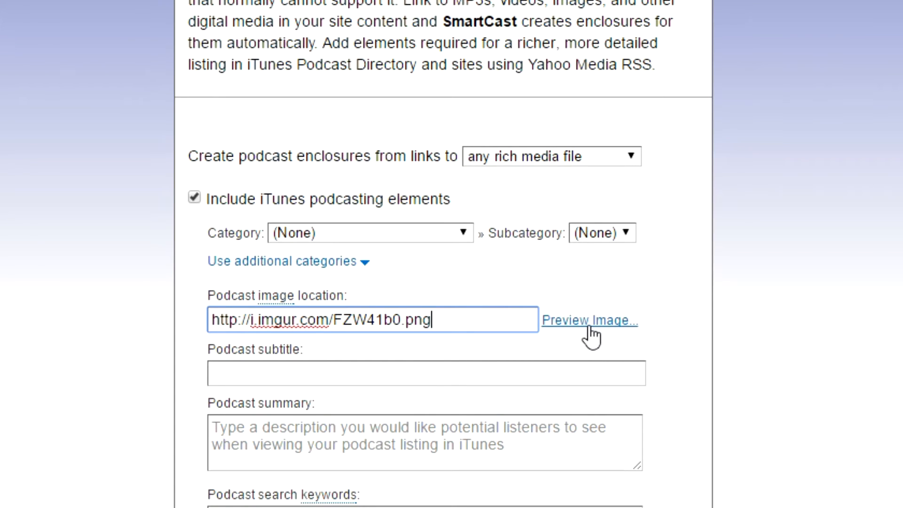
Preview the podcast image in an enlarged window at 50% zoom, then close the preview
click(590, 328)
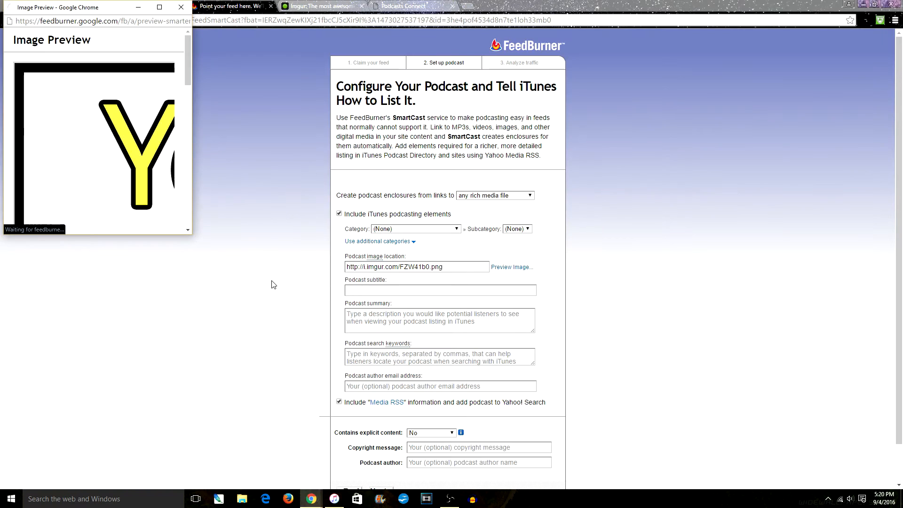
drag(192, 234, 649, 438)
key(ctrl+minus)
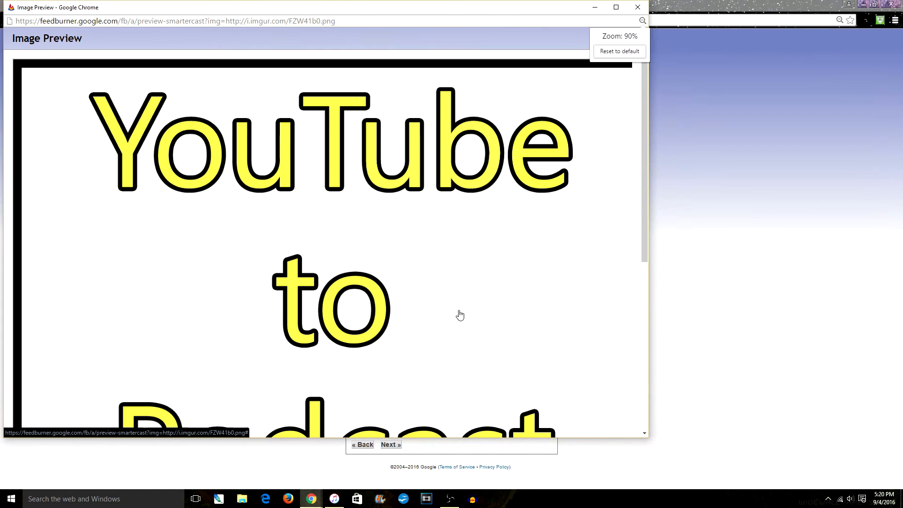
key(ctrl+minus)
key(ctrl+minus)
key(ctrl+minus)
key(ctrl+minus)
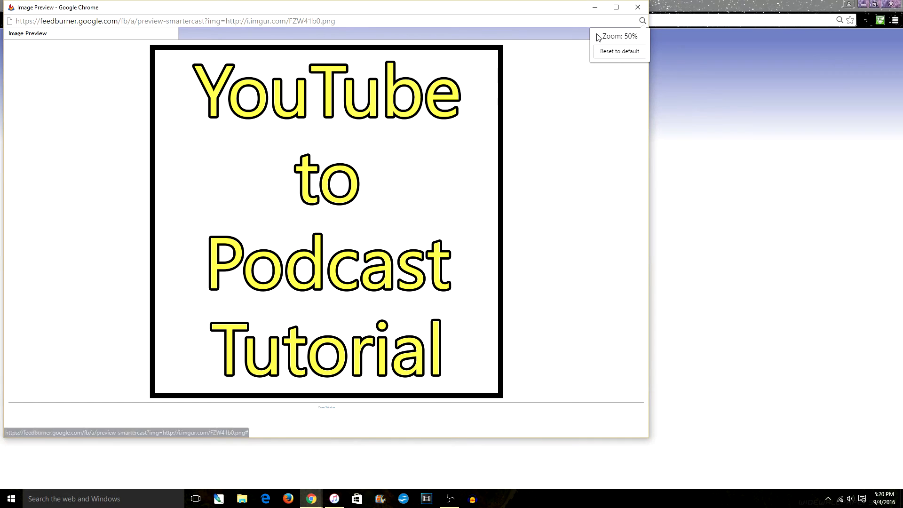
click(638, 7)
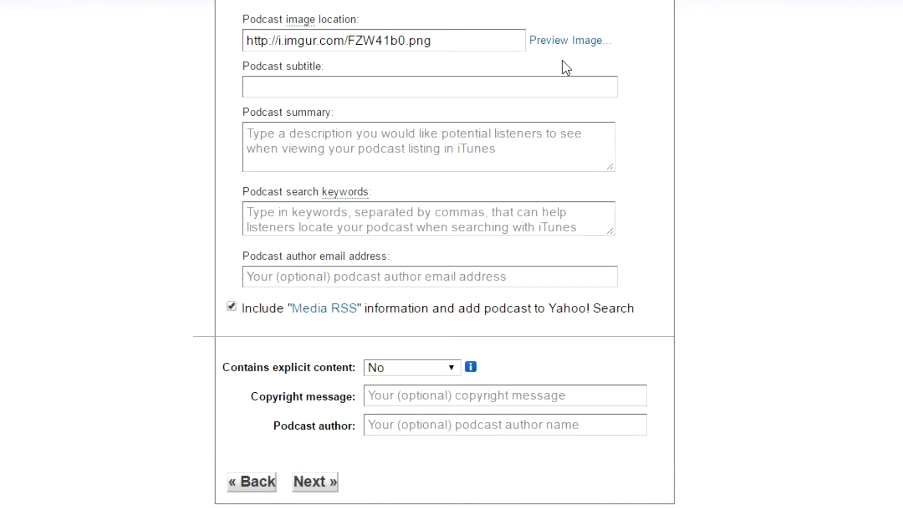
Enter "Tutorials" as the podcast subtitle
click(367, 95)
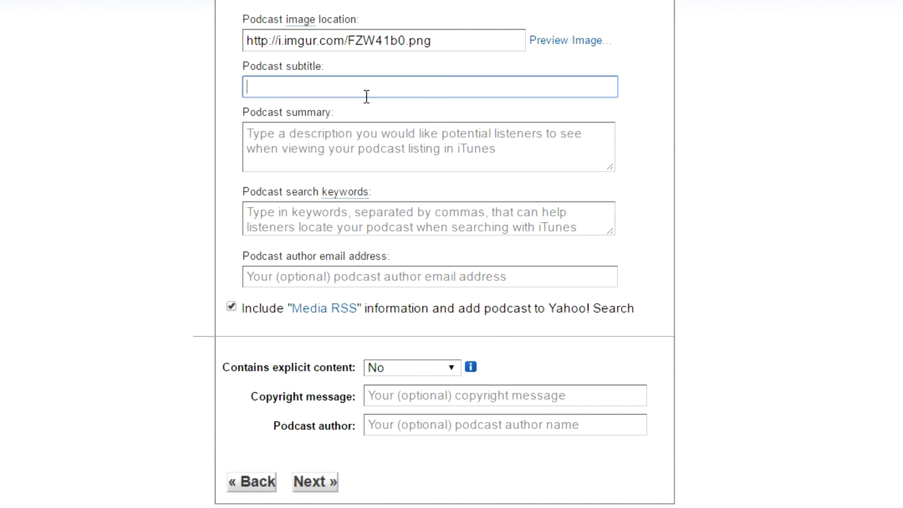
text(doesn)
key(BackSpace)
key(BackSpace)
key(BackSpace)
key(BackSpace)
key(BackSpace)
text(Tutori)
key(BackSpace)
text(orials)
Enter the podcast summary "I made this channel to help convey a tutorial."
click(301, 138)
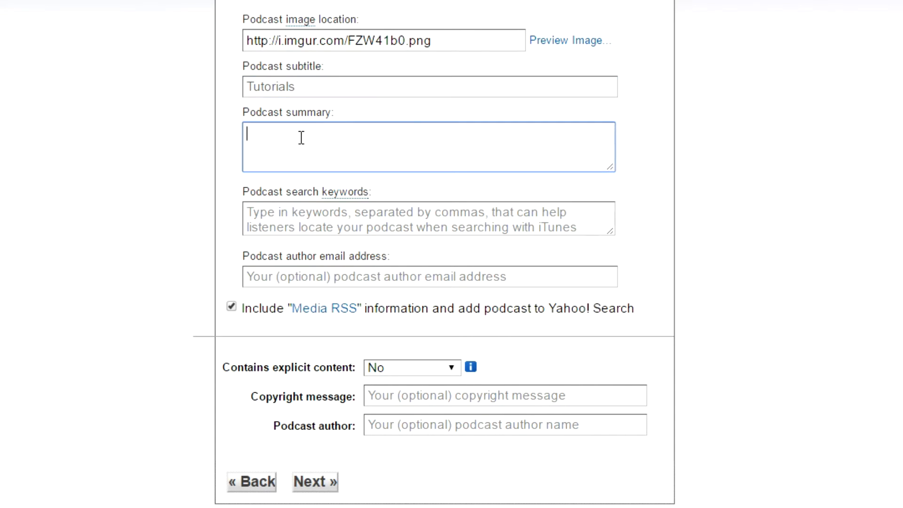
text(I made this channel to help con)
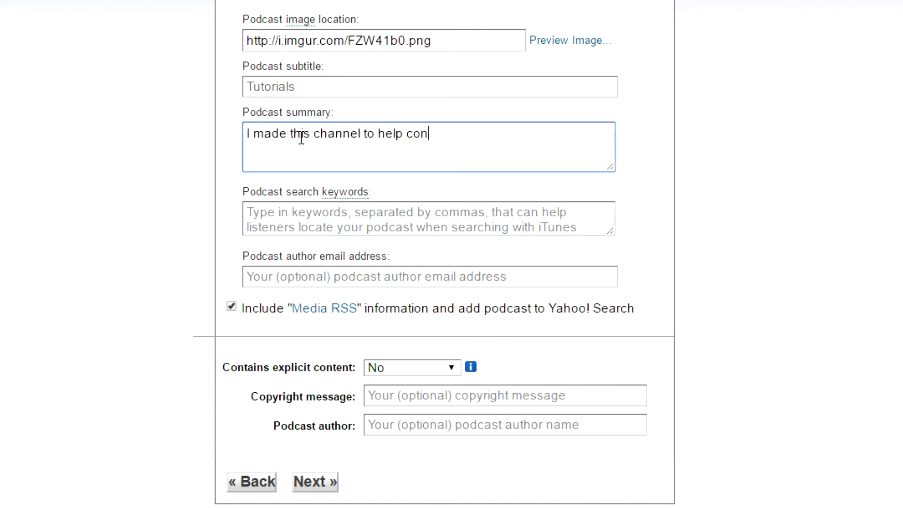
text(vey a tutorial.)
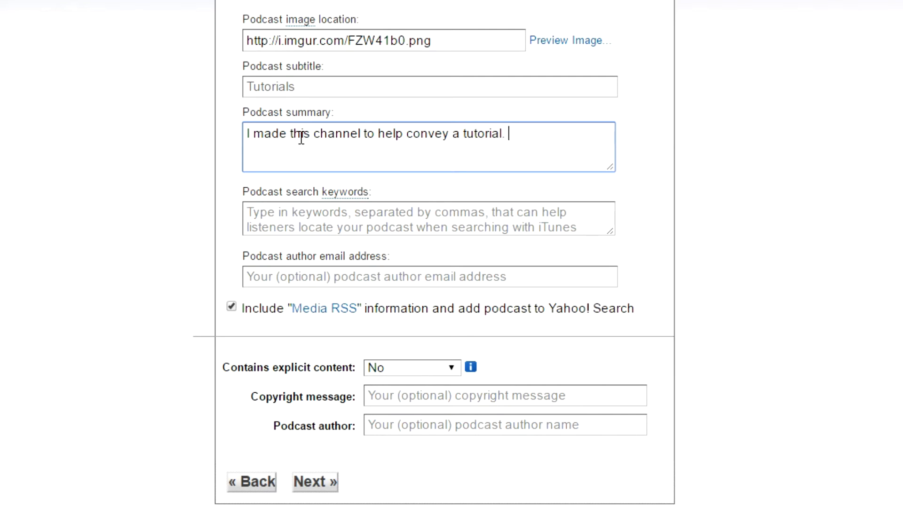
Enter the podcast search keywords "mma, ufc, fighting, tutorial", the host's first name, and "flyin, show, etc,"
click(369, 216)
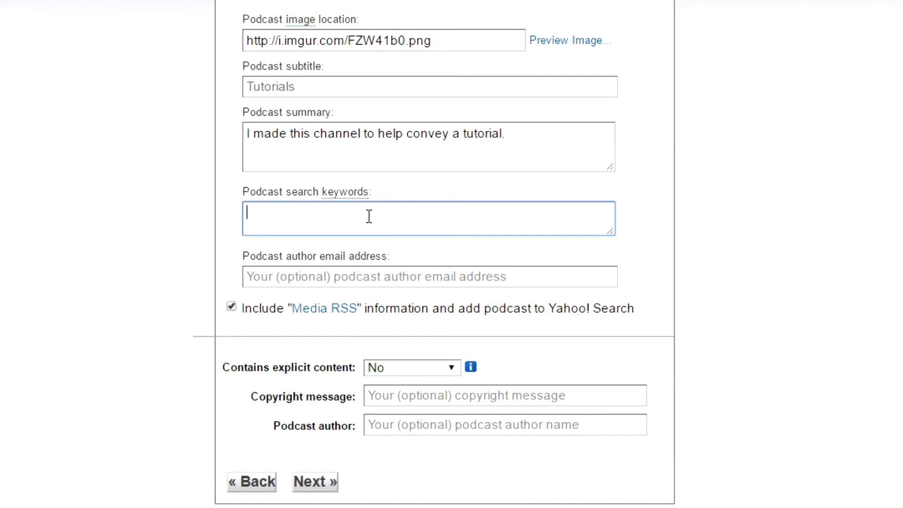
text(mma, ufc, fighting, )
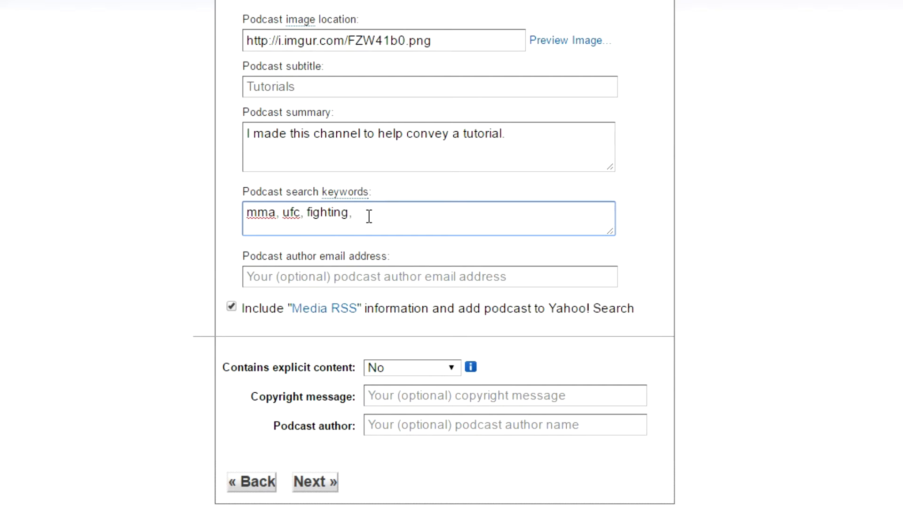
text(tutorial, brian, brian, fly)
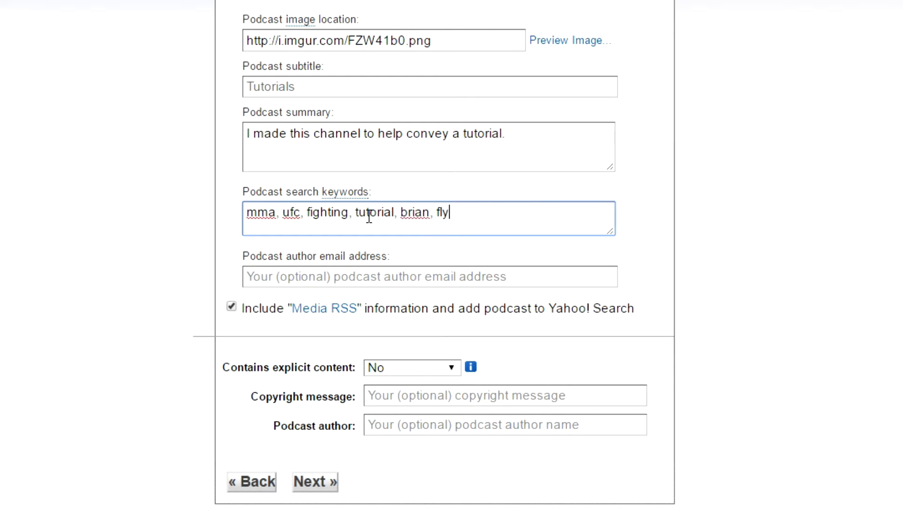
text(in, show, s)
key(BackSpace)
text(ex)
key(BackSpace)
text(tc,)
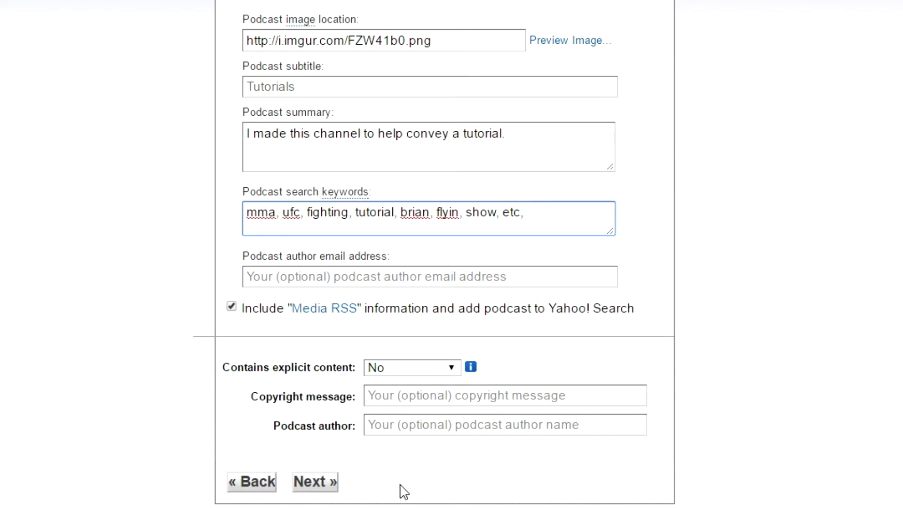
Enter the podcast author's full name and set the explicit content option to Yes
click(406, 428)
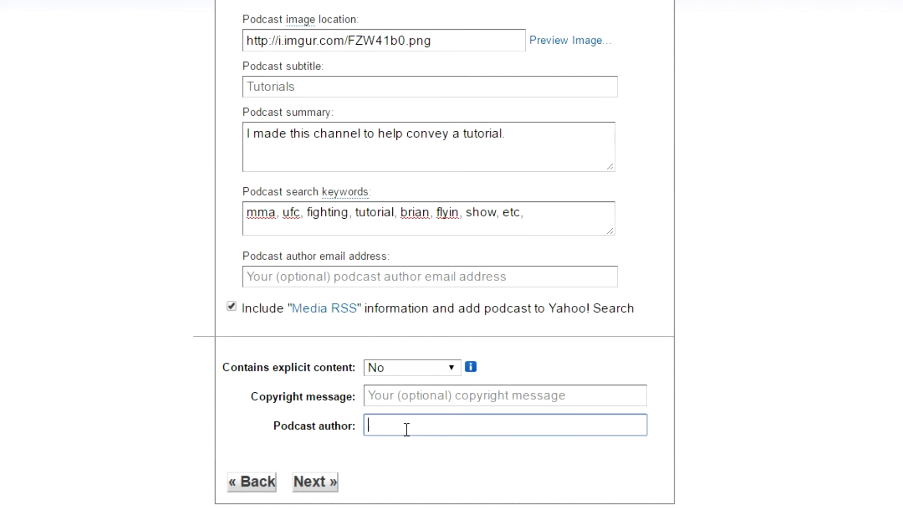
text(Brian J)
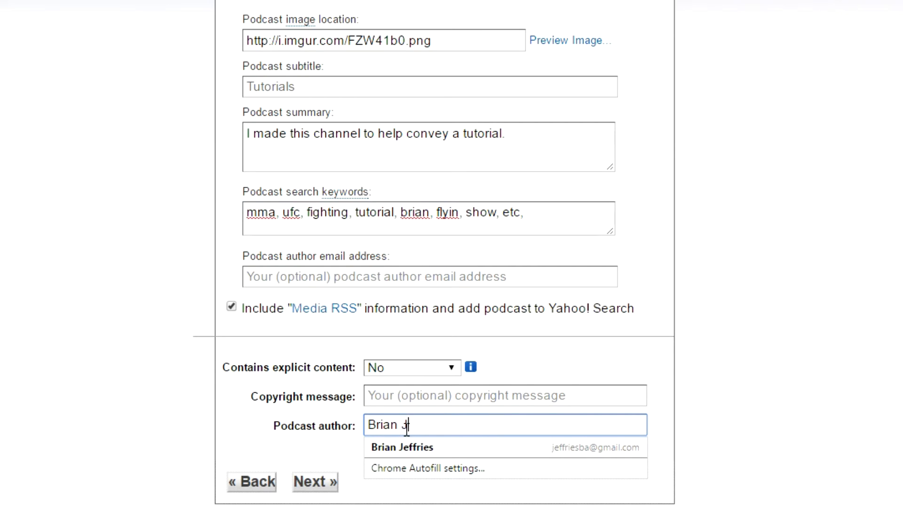
text(effries)
click(454, 370)
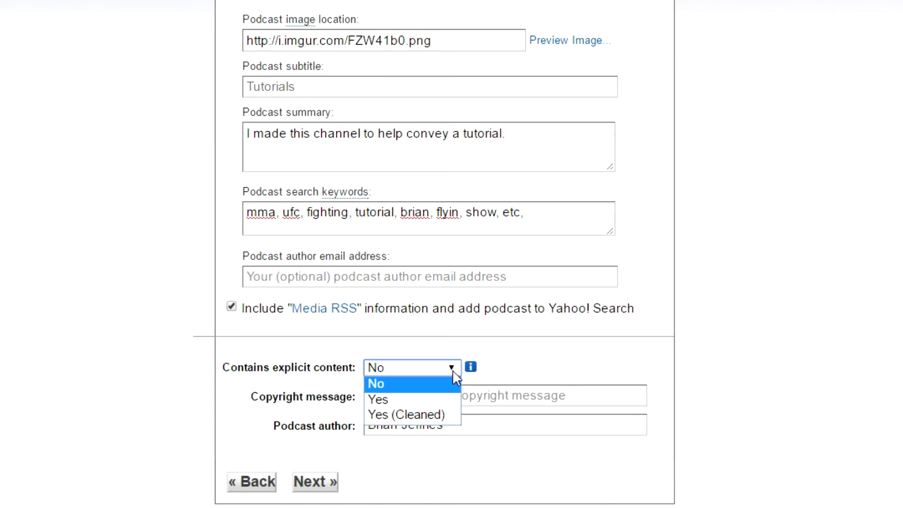
click(416, 403)
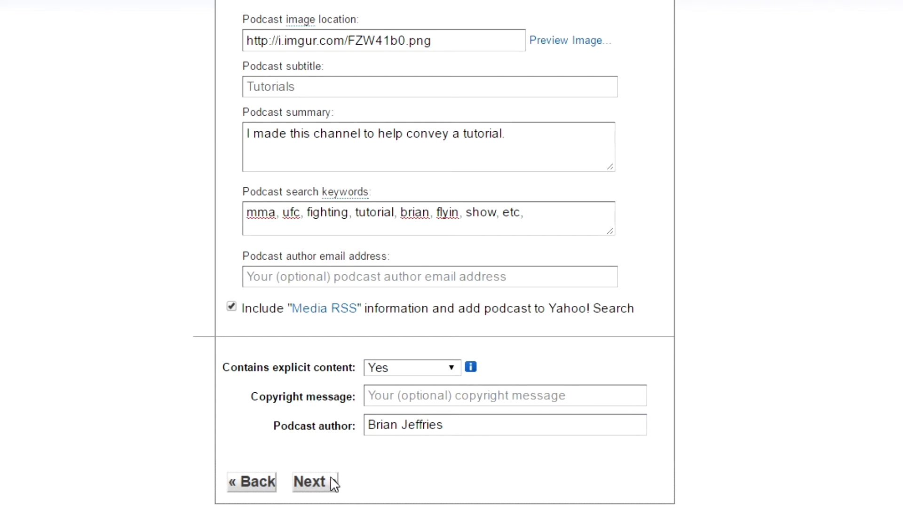
Finish the feed setup without any optional stats tracking, and open the feed details for editing
click(320, 484)
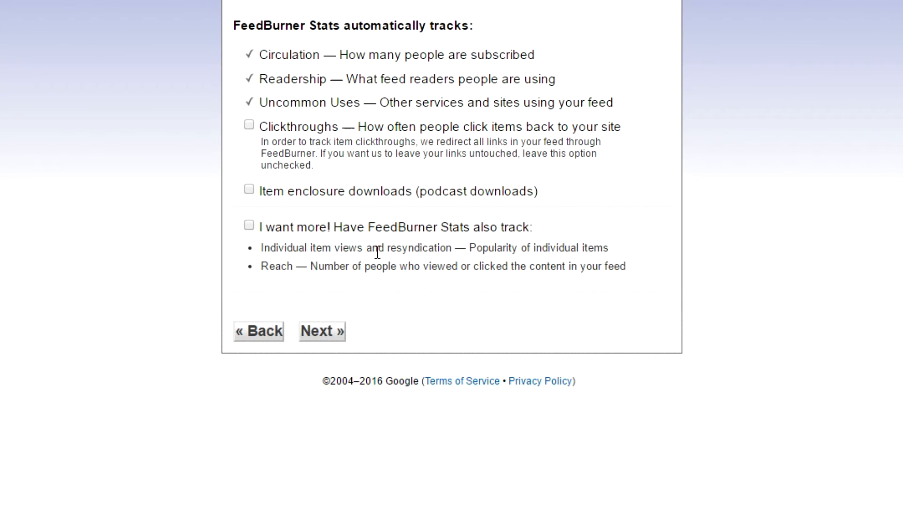
click(340, 330)
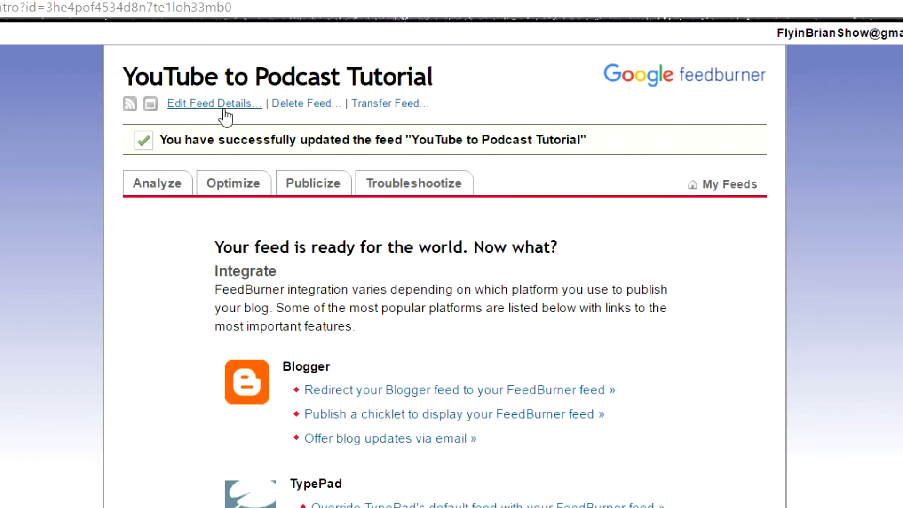
click(223, 105)
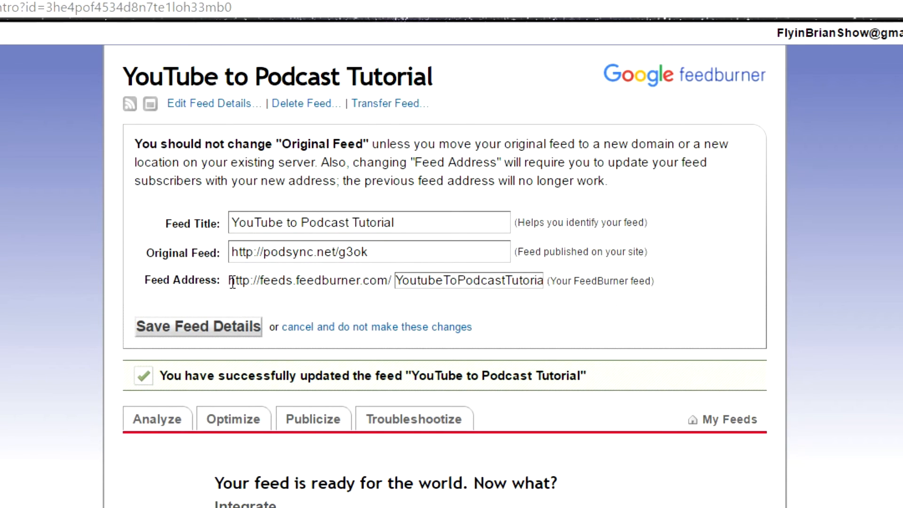
drag(233, 282, 420, 287)
right_click(329, 288)
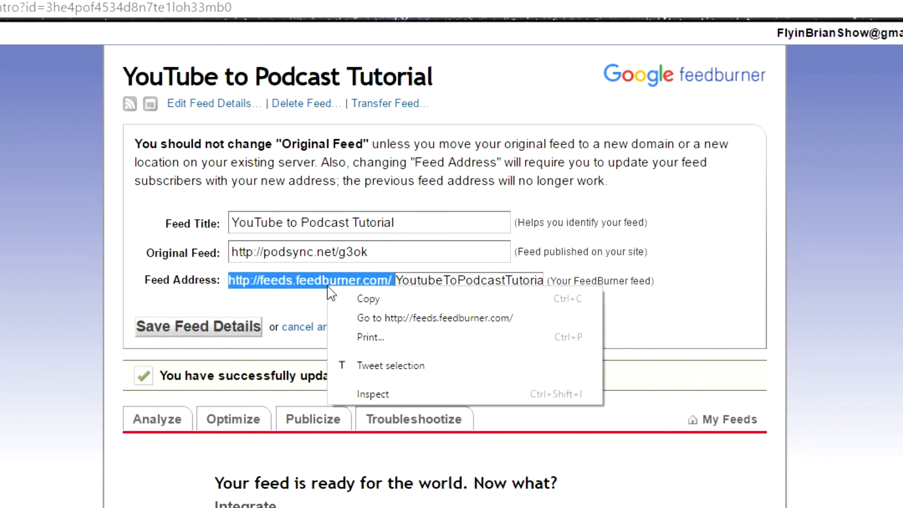
click(339, 296)
click(724, 2)
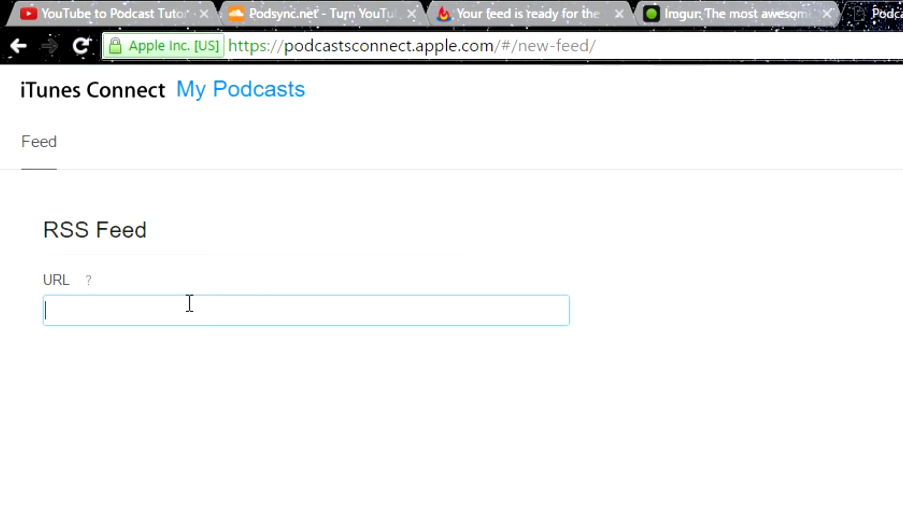
right_click(165, 314)
click(242, 465)
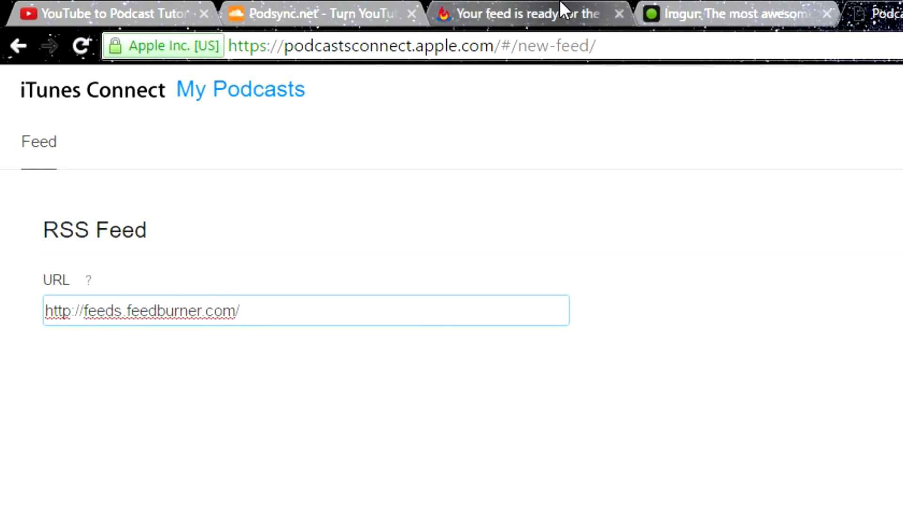
Copy the feed name YoutubeToPodcastTutorial from FeedBurner, append it to the iTunes Connect RSS URL, and remove the space between the parts
click(535, 7)
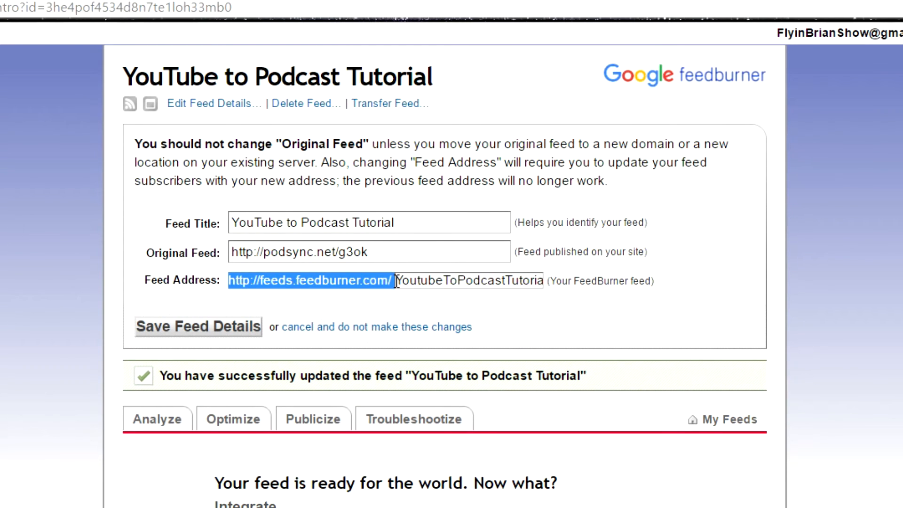
drag(397, 280, 603, 281)
right_click(466, 285)
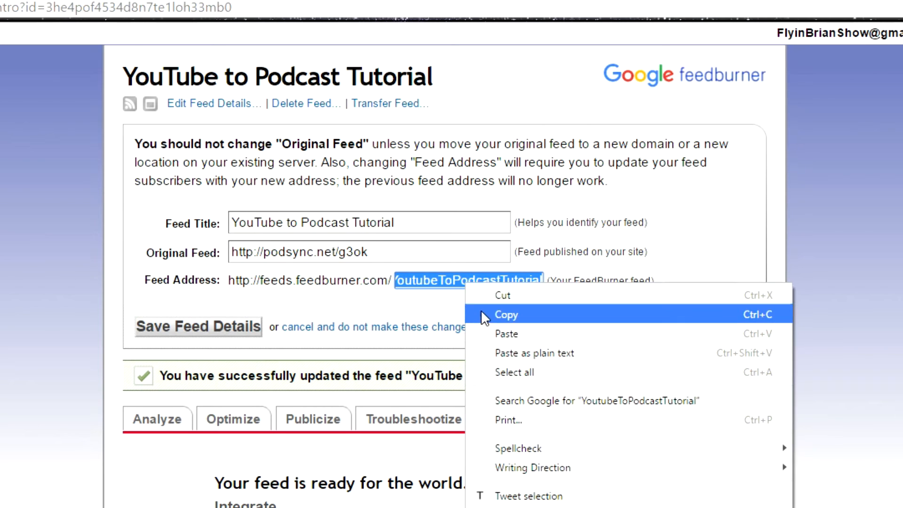
click(481, 258)
click(441, 1)
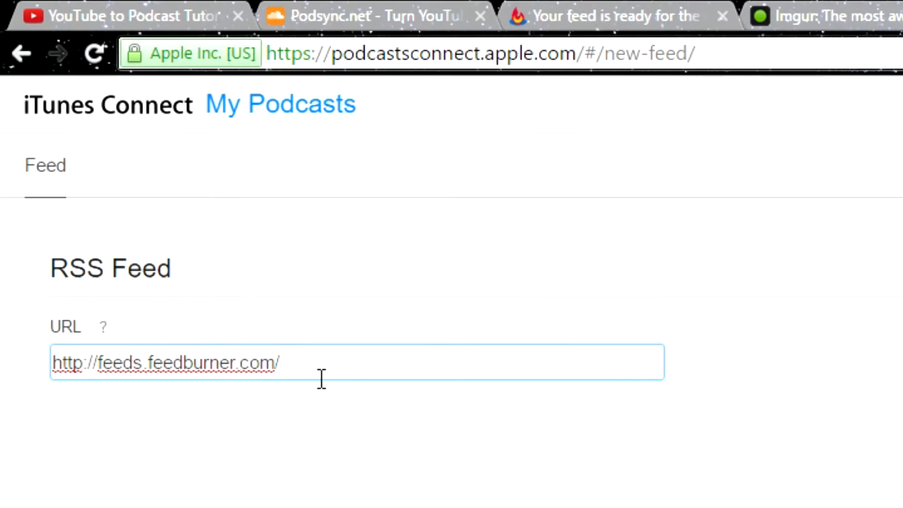
right_click(319, 368)
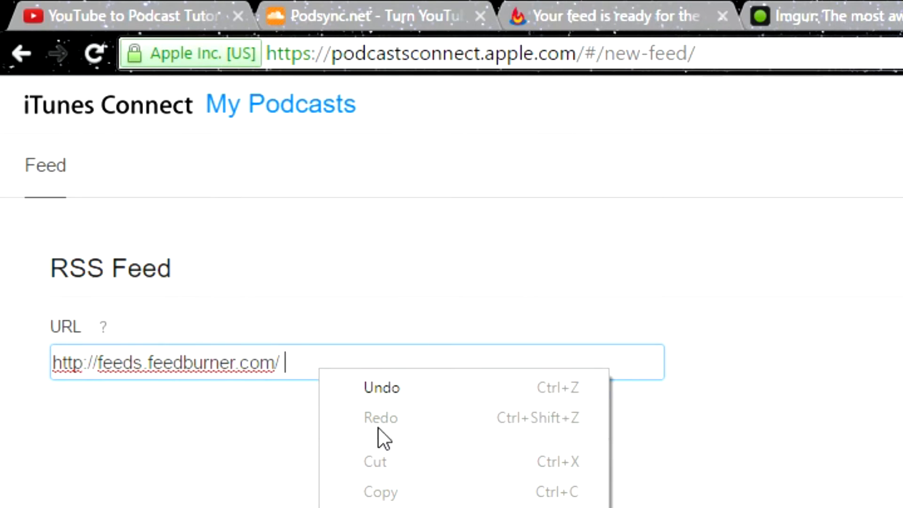
click(376, 507)
click(286, 373)
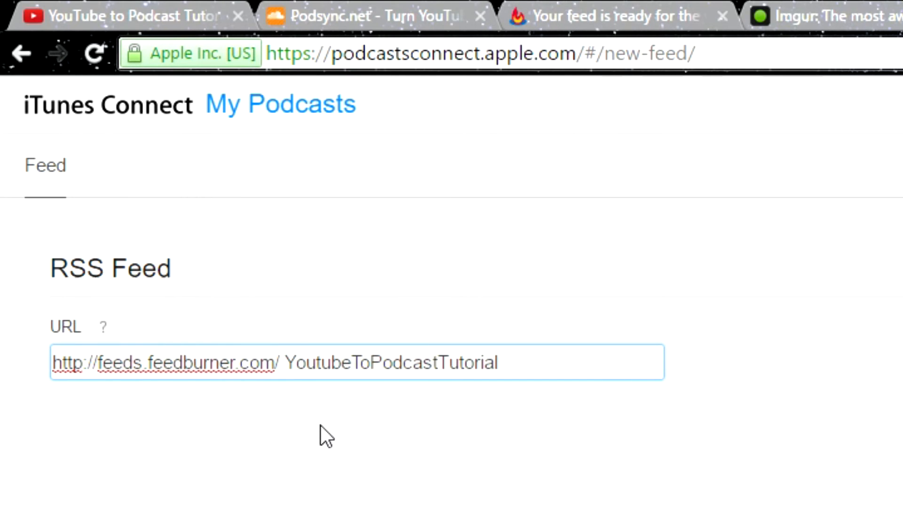
key(BackSpace)
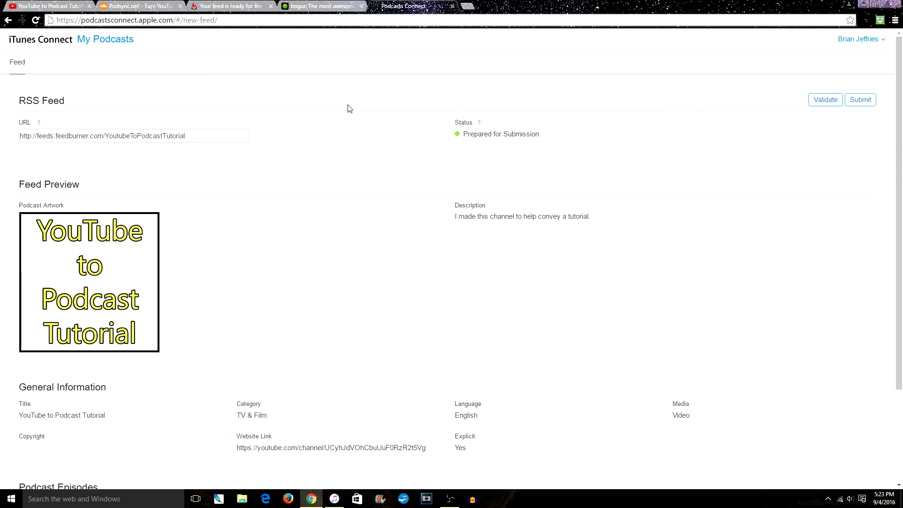
Review the feed preview, general information and episode list, and submit the podcast feed
scroll(360, 117, down, 1)
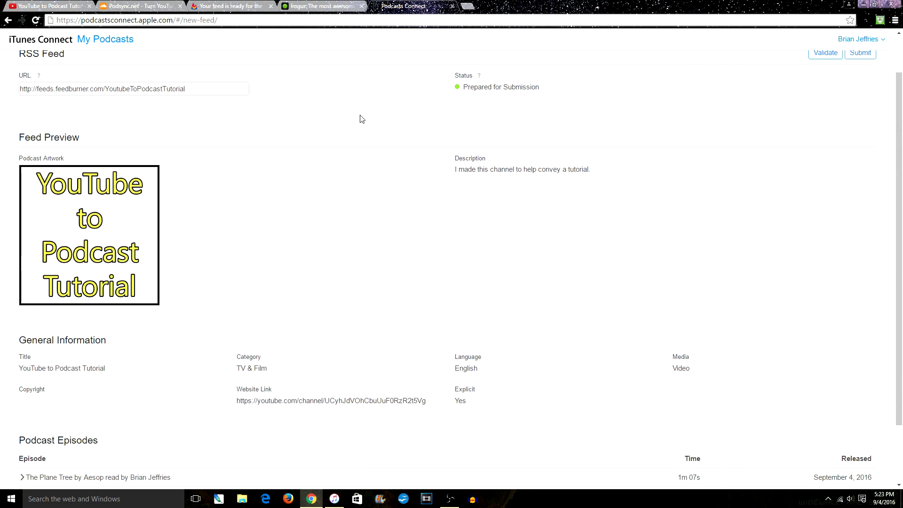
scroll(366, 135, down, 1)
scroll(421, 125, up, 2)
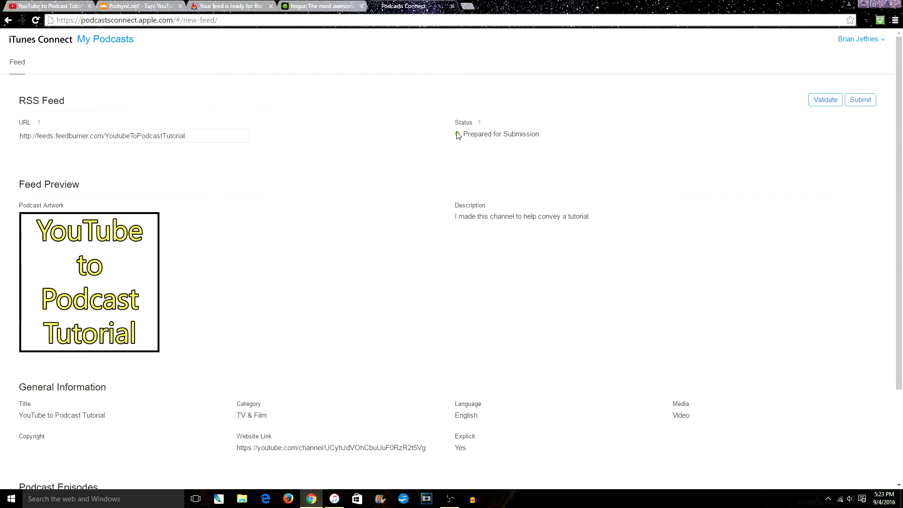
scroll(459, 147, down, 2)
scroll(460, 146, down, 2)
scroll(466, 178, up, 3)
click(858, 100)
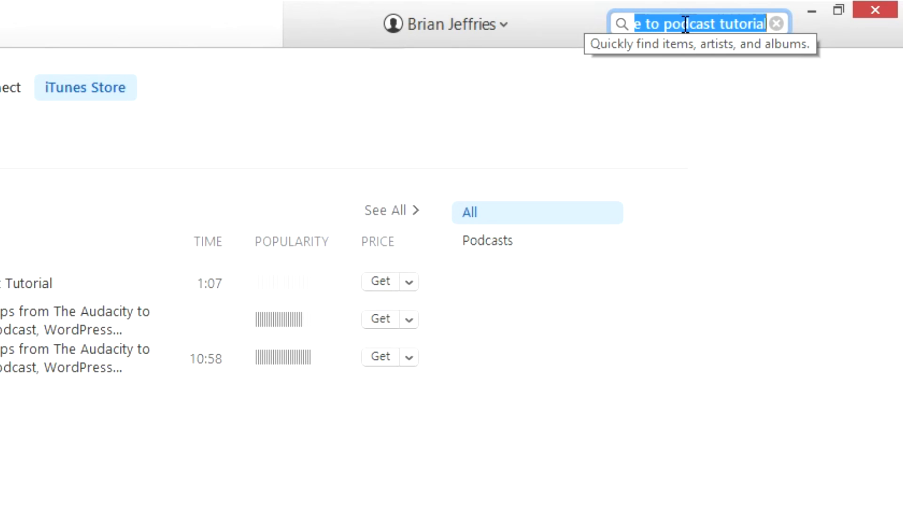
Search the iTunes Store and the phone's Podcasts app for "youtube to podcast tutorial", and open the YouTube to Podcast Tutorial podcast
key(Return)
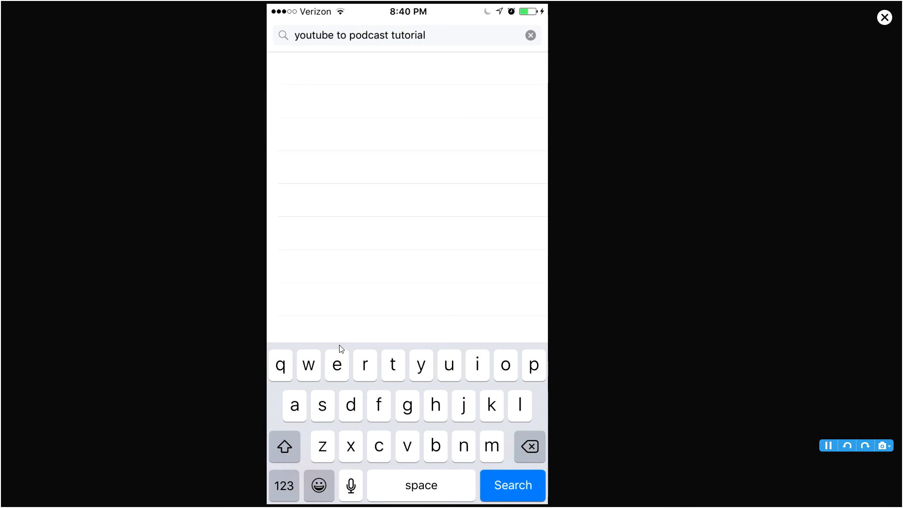
key(Return)
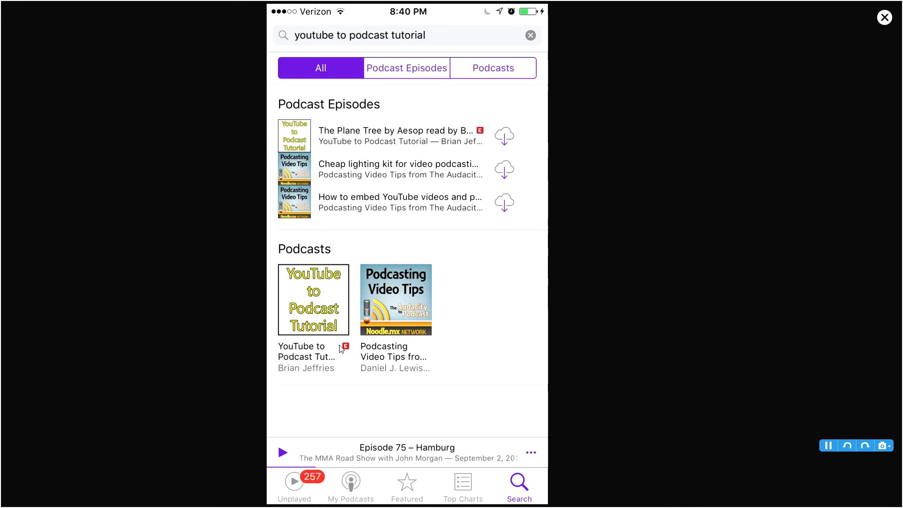
click(341, 349)
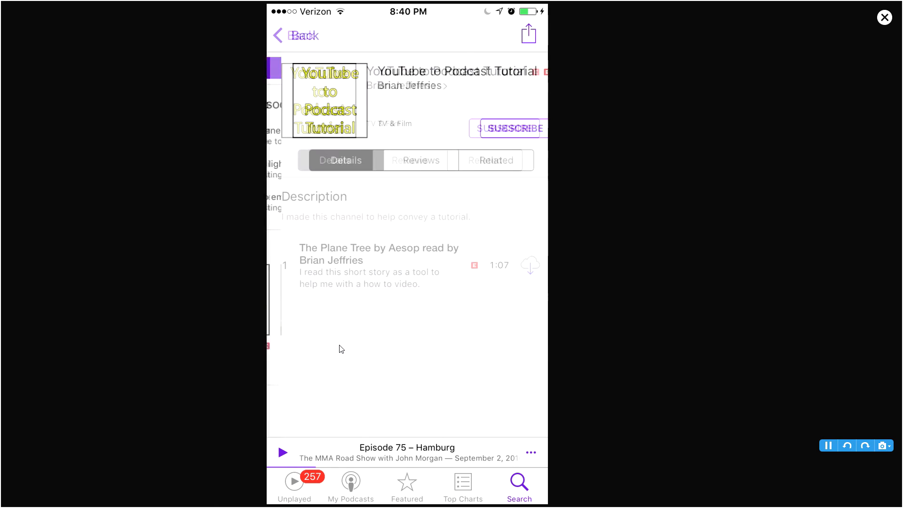